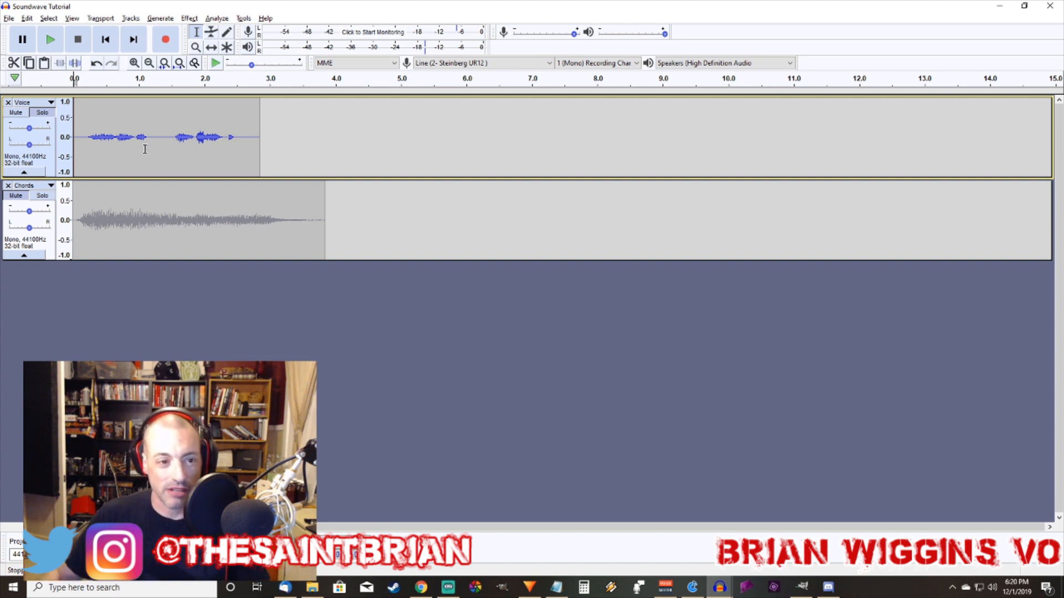
Mute the Voice track, solo the unmuted Chords track, and play the chords on their own
{"action": "left_click", "coordinate": [16, 113]}
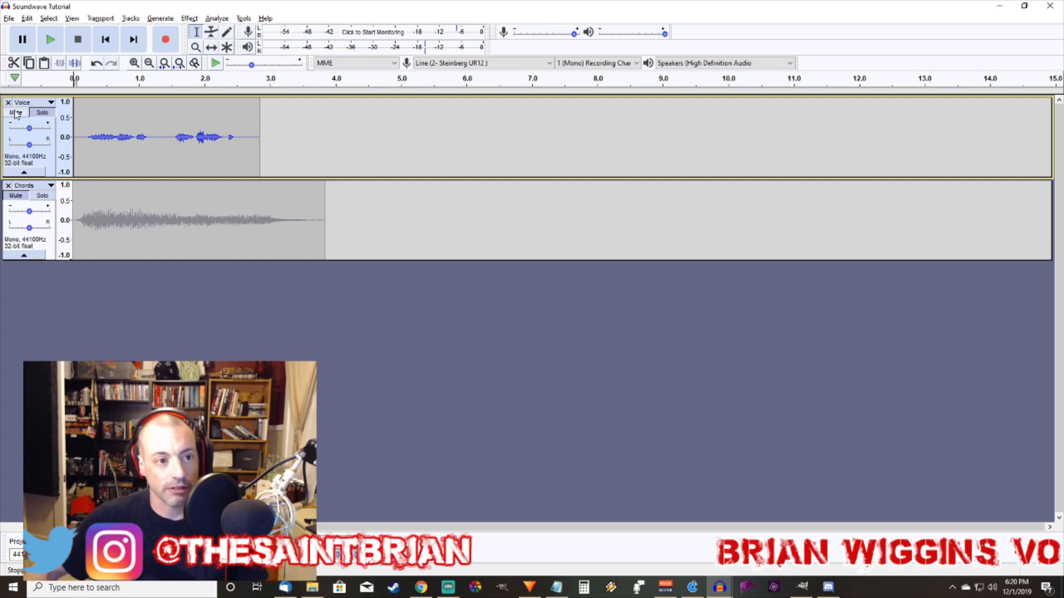
{"action": "left_click", "coordinate": [16, 196]}
{"action": "left_click", "coordinate": [42, 196]}
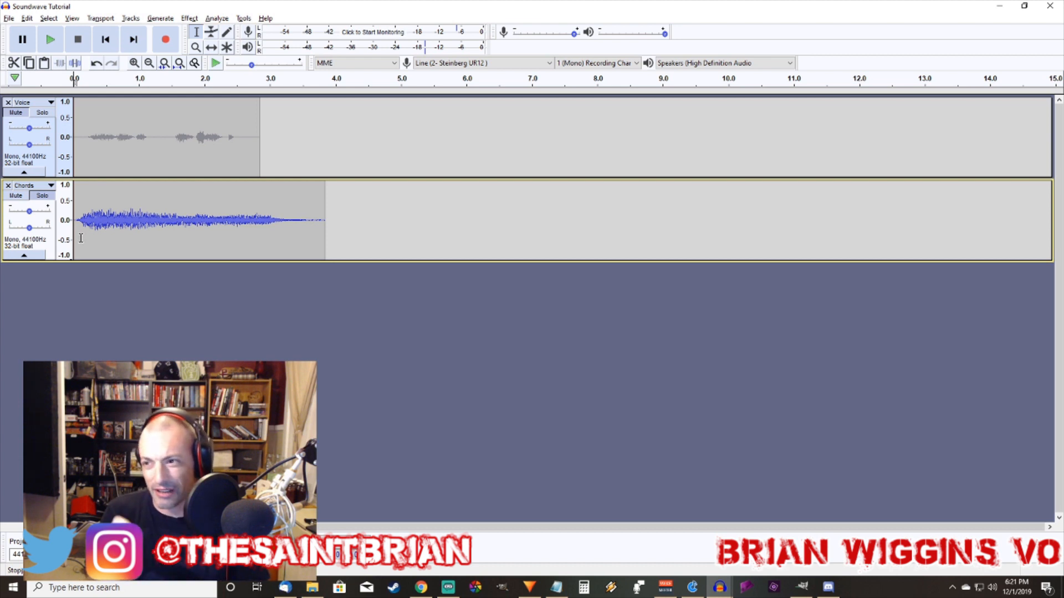
{"action": "key", "text": "space"}
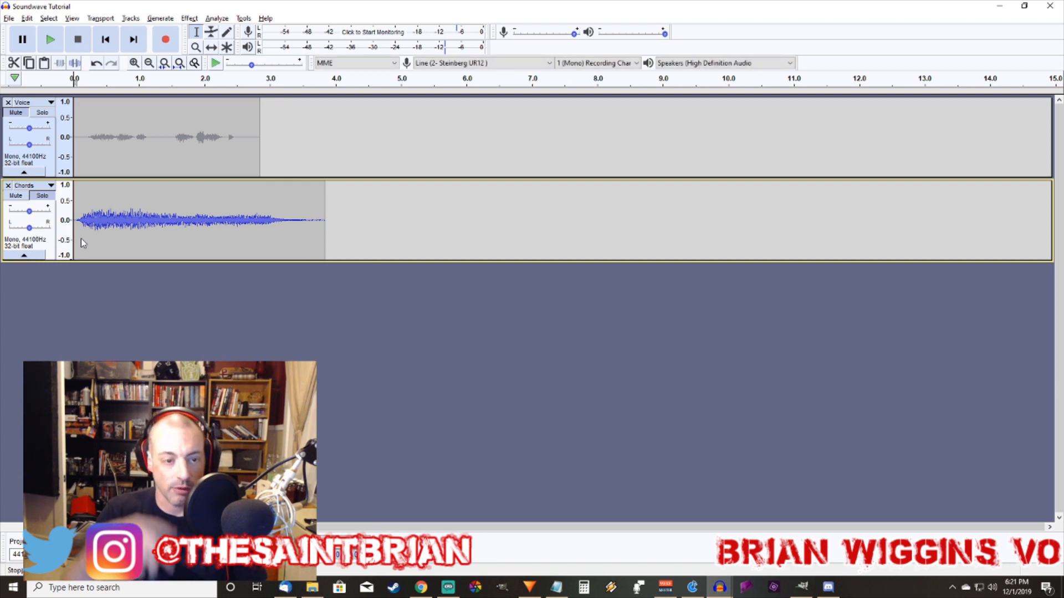
Unmute Voice so both tracks are active, combine Voice and Chords into one stereo track, and play it
{"action": "left_click", "coordinate": [19, 113]}
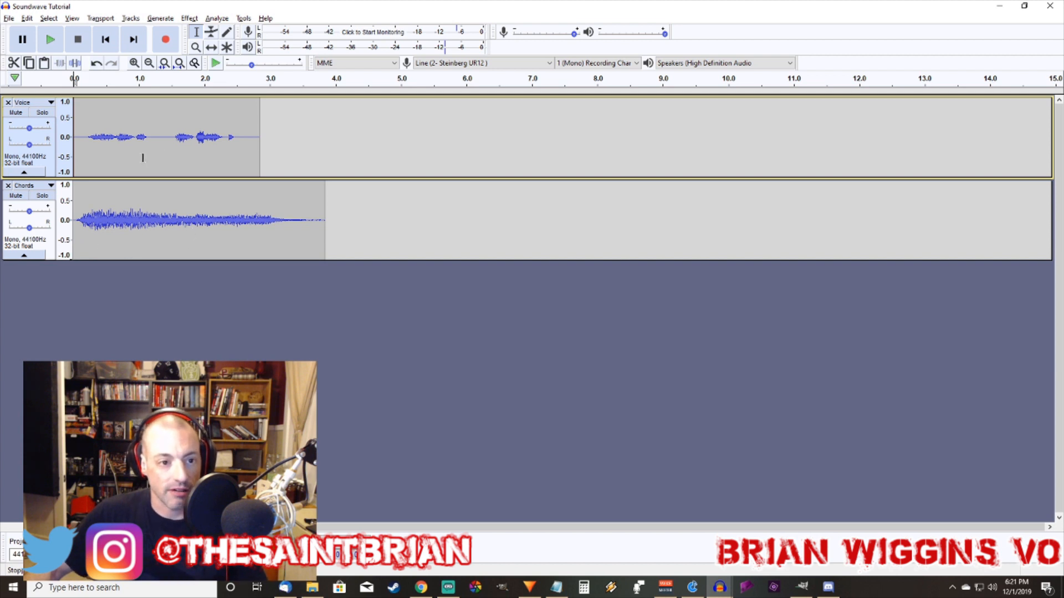
{"action": "left_click", "coordinate": [30, 104]}
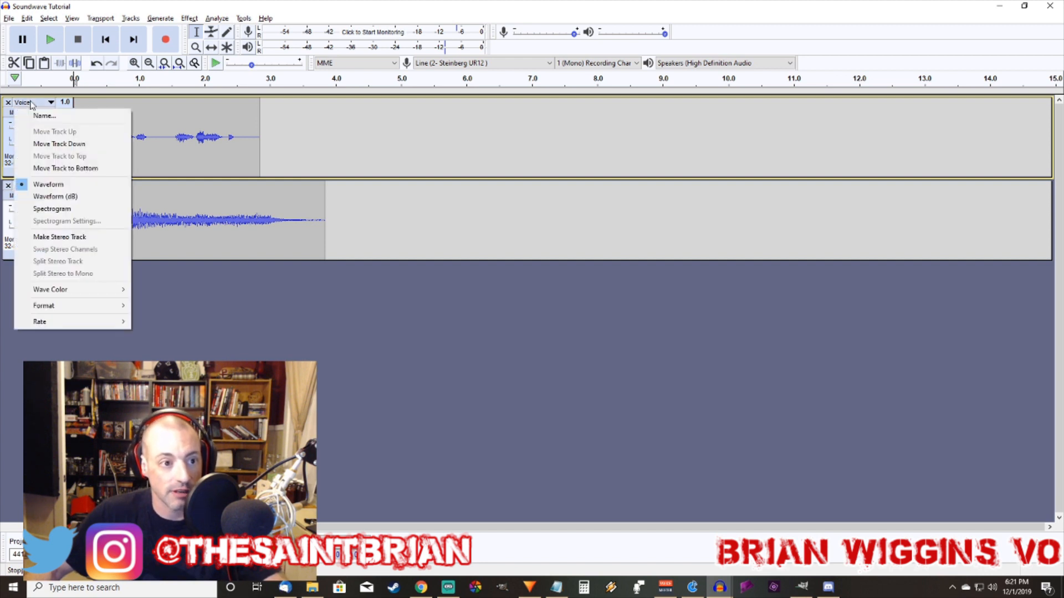
{"action": "left_click", "coordinate": [59, 237]}
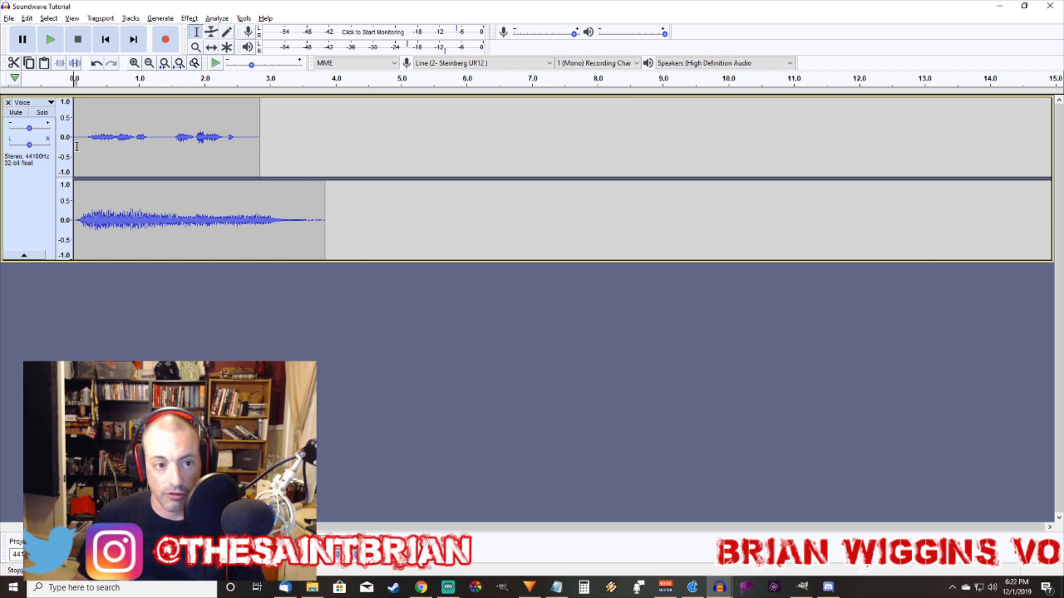
{"action": "key", "text": "space"}
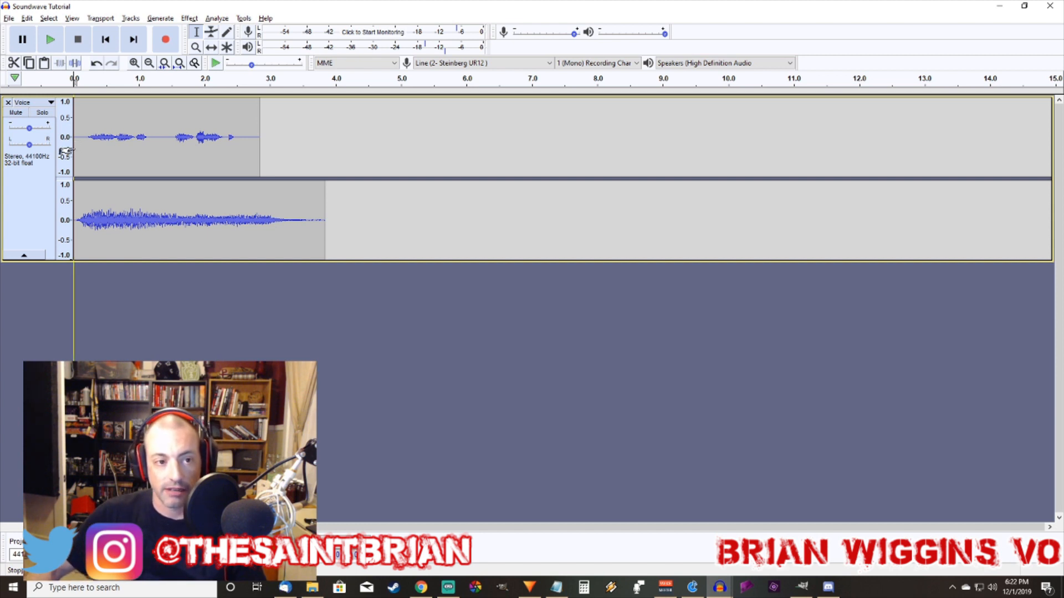
Select the entire stereo track and preview the Vocoder effect with output choice Both Channels
{"action": "left_click_drag", "start_coordinate": [70, 152], "coordinate": [331, 201]}
{"action": "left_click", "coordinate": [187, 18]}
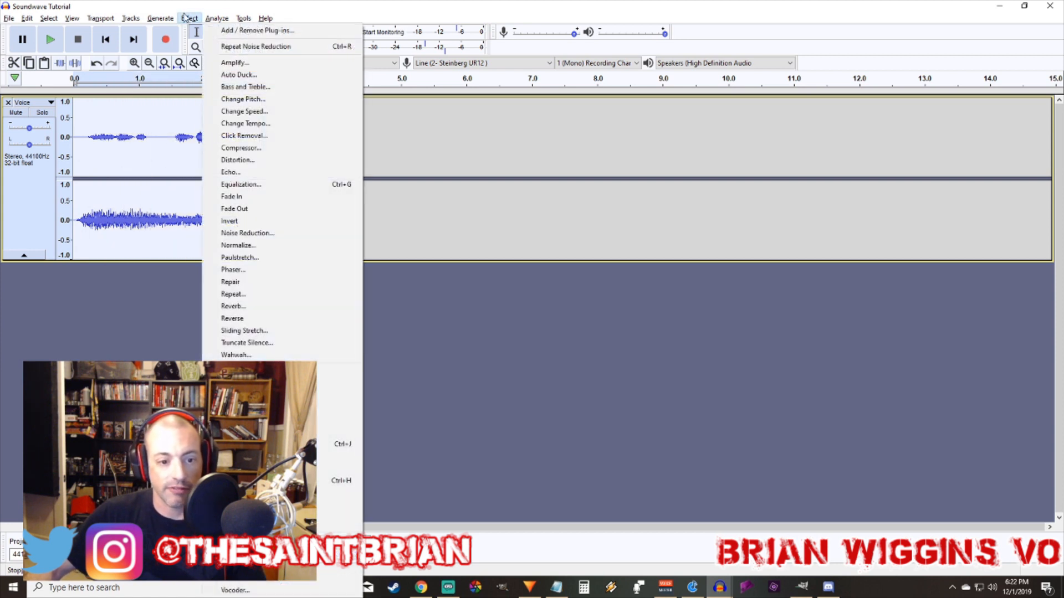
{"action": "left_click", "coordinate": [248, 591]}
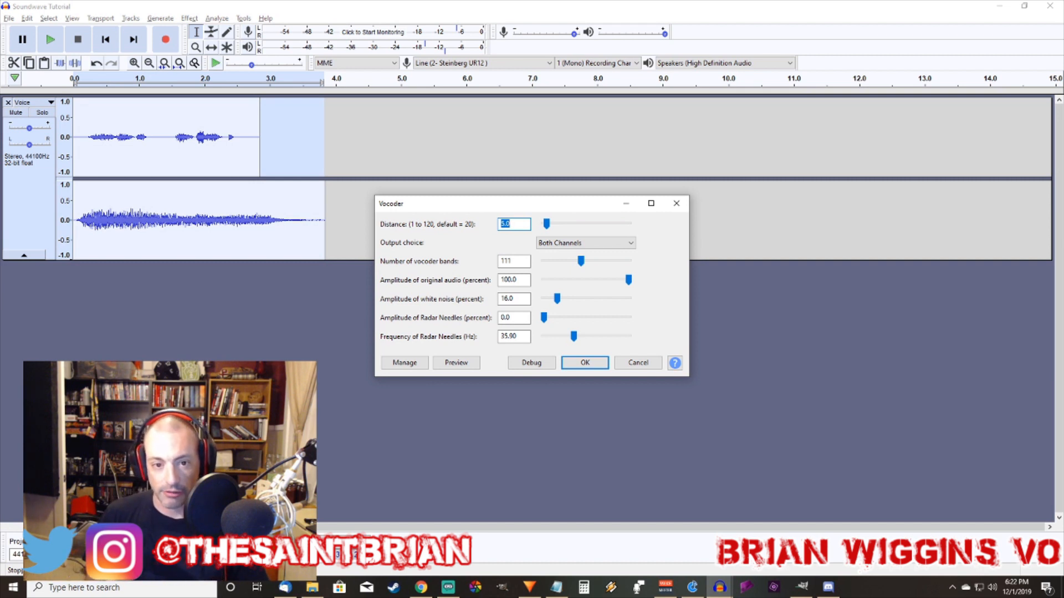
{"action": "left_click", "coordinate": [617, 245]}
{"action": "left_click", "coordinate": [618, 245]}
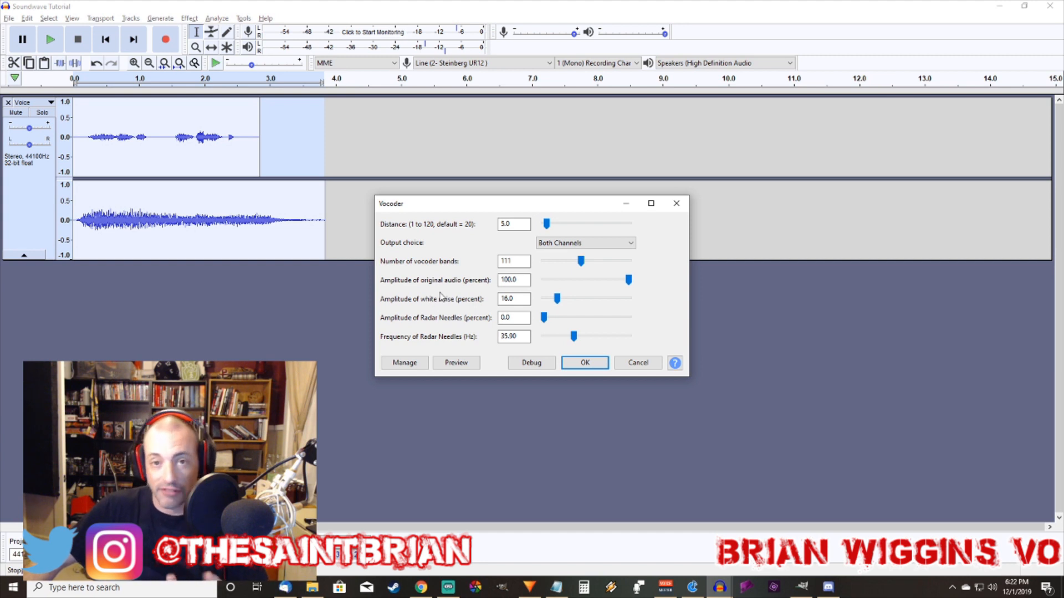
{"action": "left_click", "coordinate": [456, 364]}
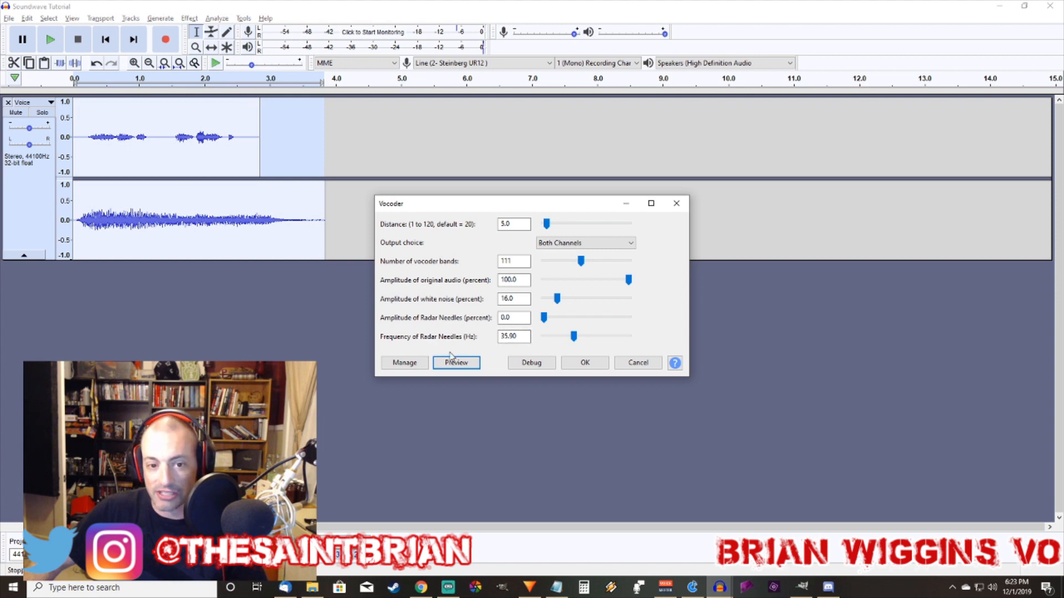
Preview the Vocoder with the Radar Needles frequency at 2.30 Hz, and with the number of vocoder bands reduced to 30
{"action": "left_click", "coordinate": [575, 339]}
{"action": "left_click", "coordinate": [452, 365]}
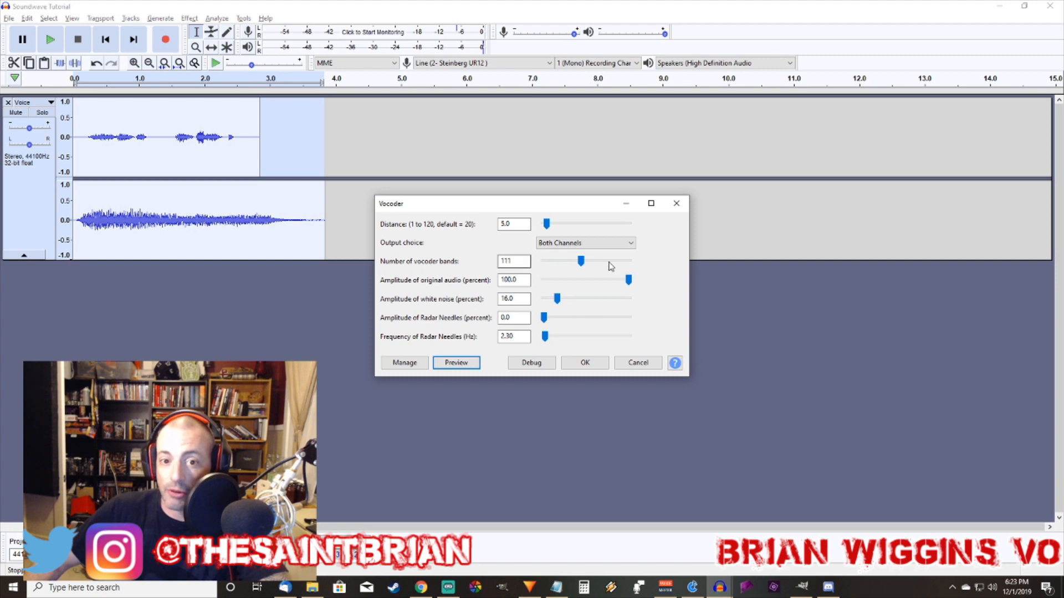
{"action": "left_click_drag", "start_coordinate": [581, 261], "coordinate": [567, 261]}
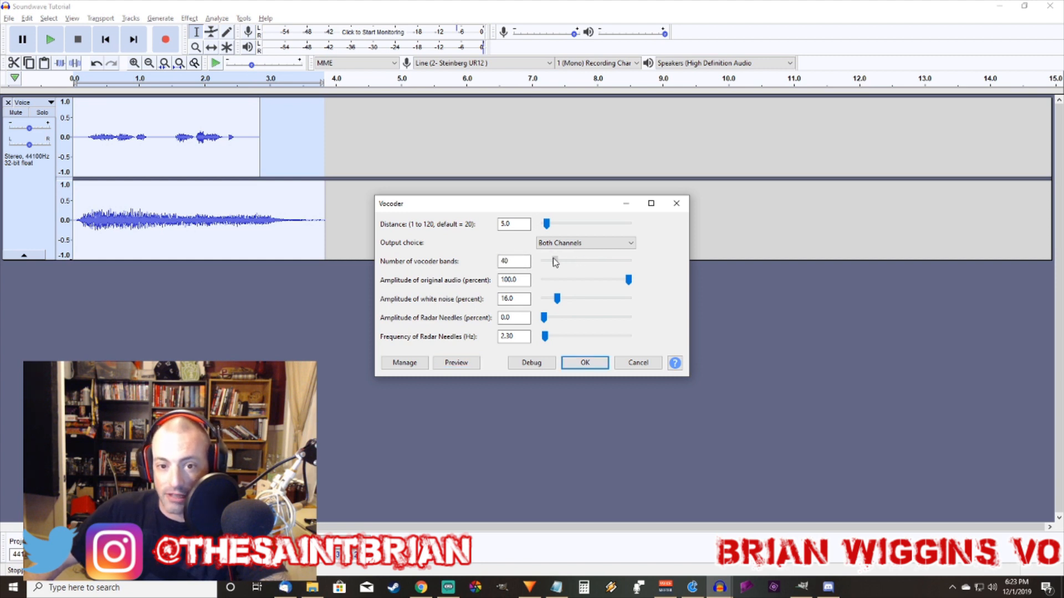
{"action": "left_click", "coordinate": [456, 363]}
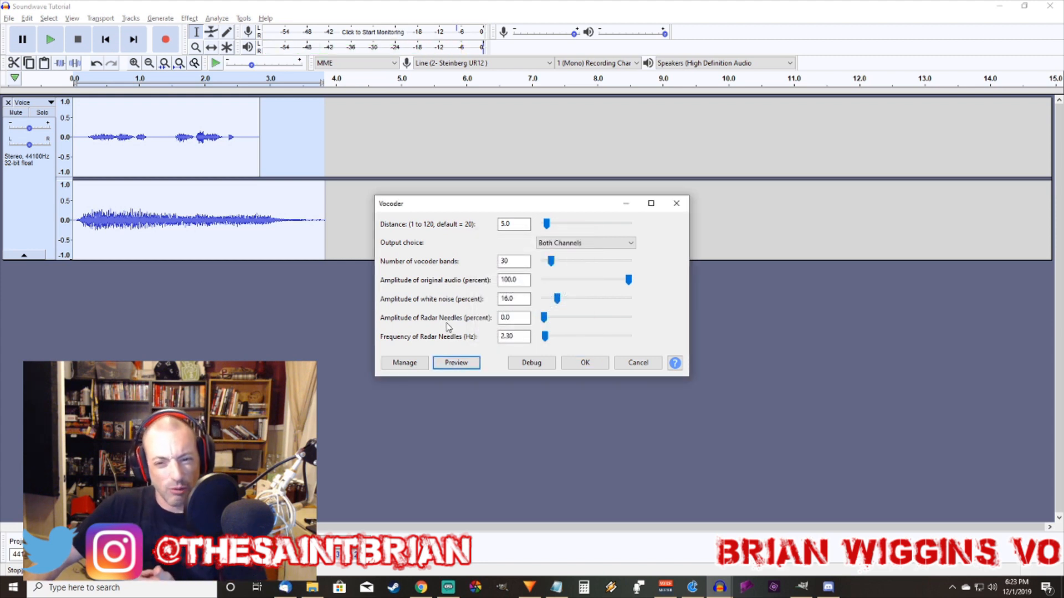
Preview the Vocoder with 240 vocoder bands, and bring the number of bands down to 112
{"action": "left_click_drag", "start_coordinate": [551, 261], "coordinate": [636, 264]}
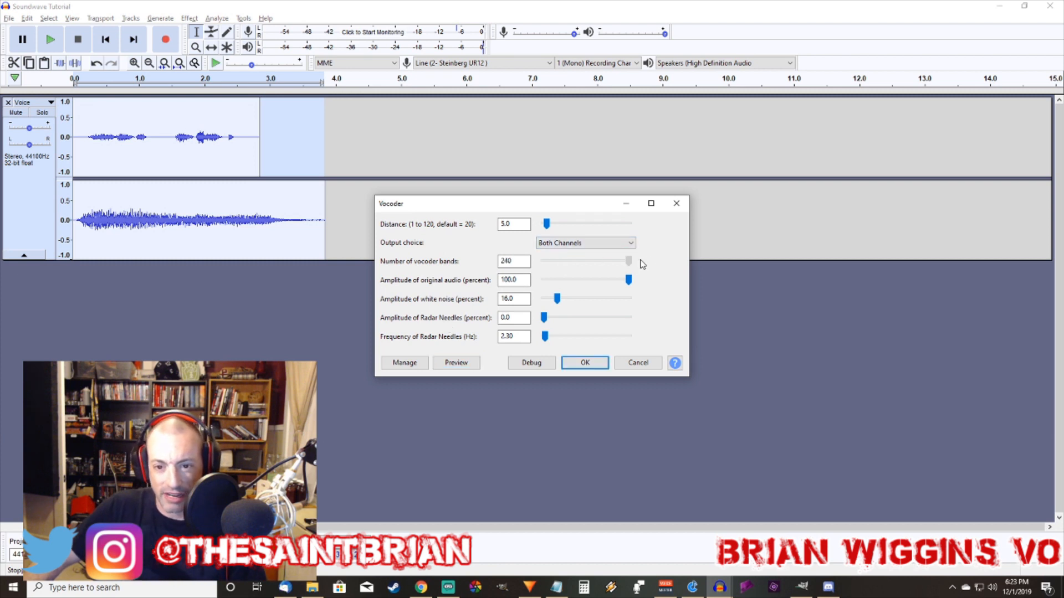
{"action": "left_click", "coordinate": [456, 363]}
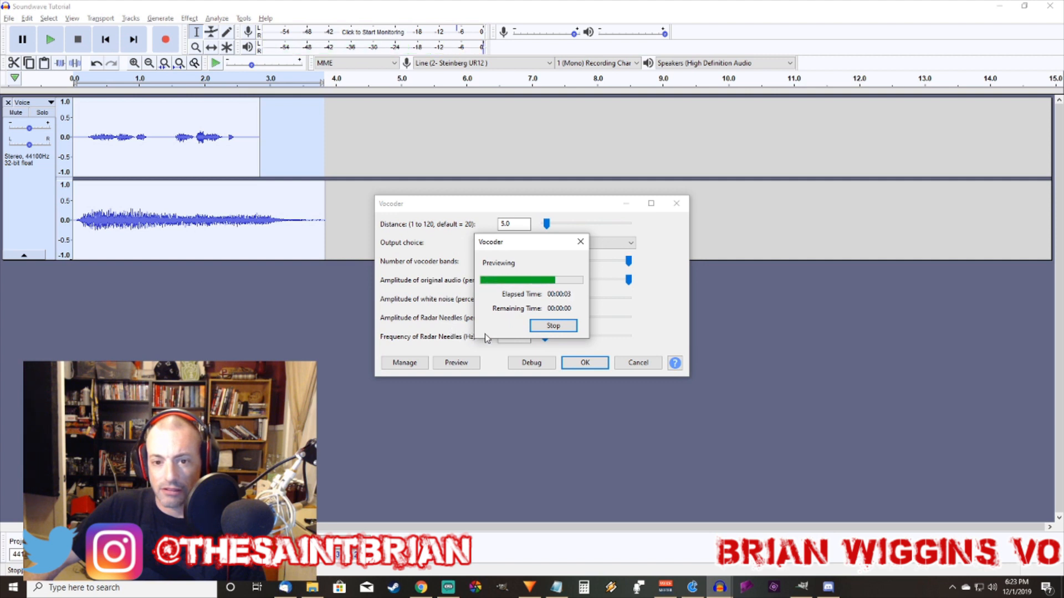
{"action": "left_click_drag", "start_coordinate": [628, 261], "coordinate": [604, 264]}
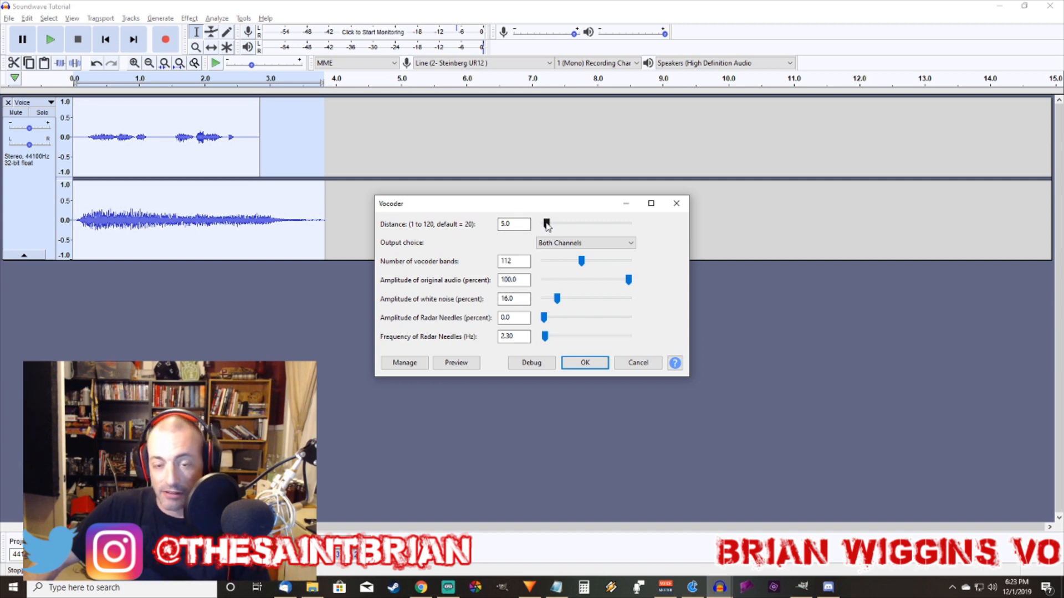
Preview the Vocoder with Distance at 120 and at 31, and return Distance to 5
{"action": "left_click_drag", "start_coordinate": [547, 225], "coordinate": [689, 220]}
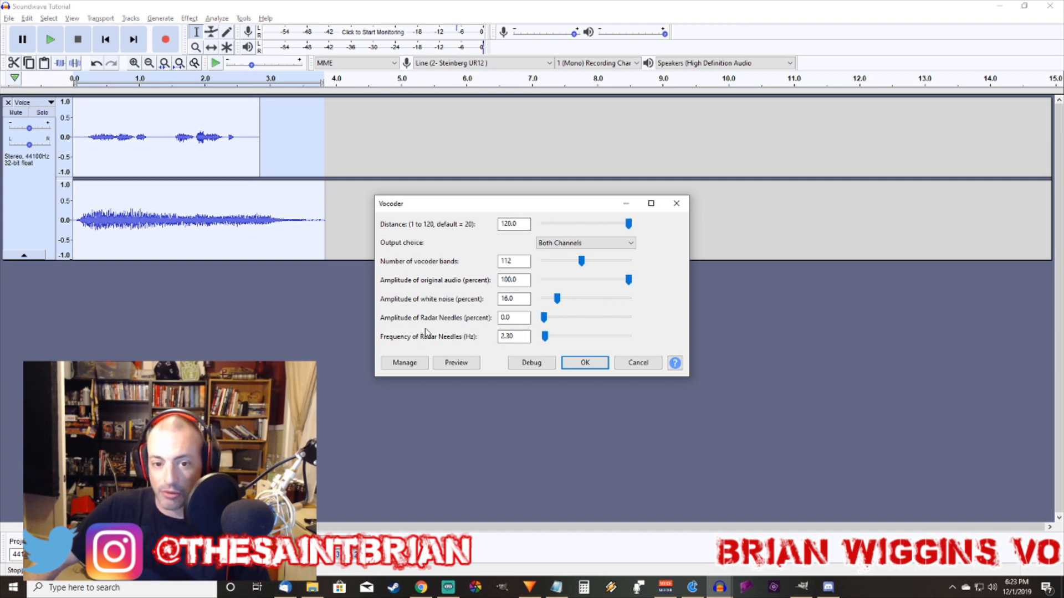
{"action": "left_click", "coordinate": [456, 363]}
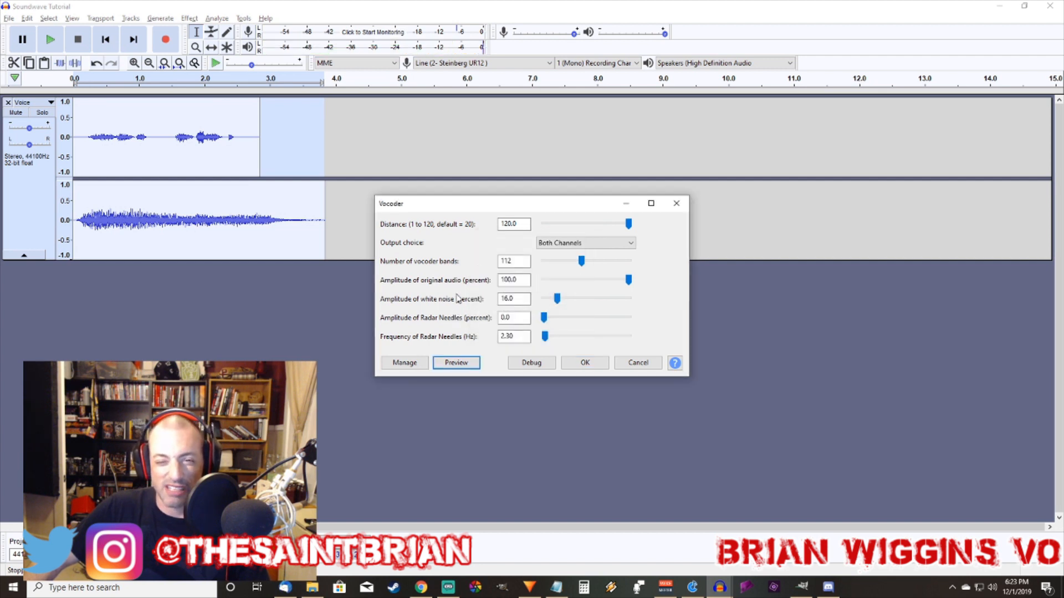
{"action": "left_click", "coordinate": [627, 224]}
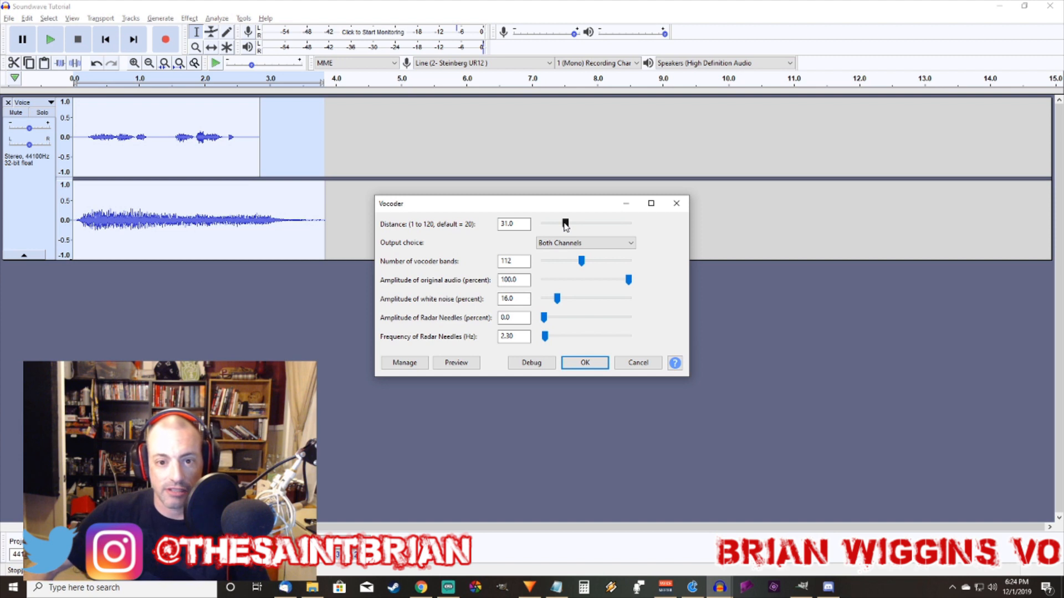
{"action": "left_click", "coordinate": [457, 363]}
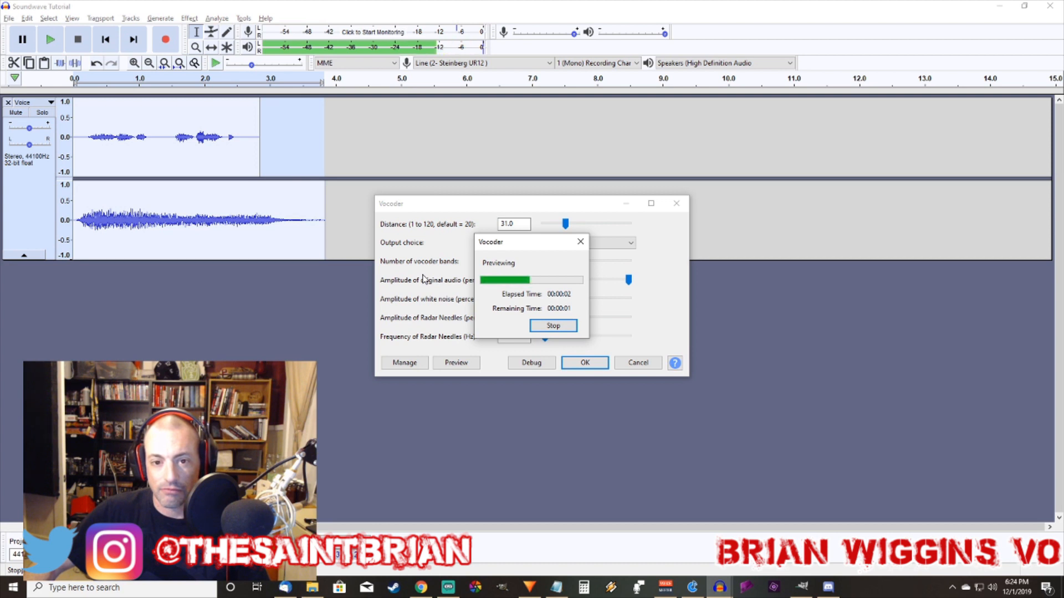
{"action": "left_click_drag", "start_coordinate": [565, 223], "coordinate": [549, 229]}
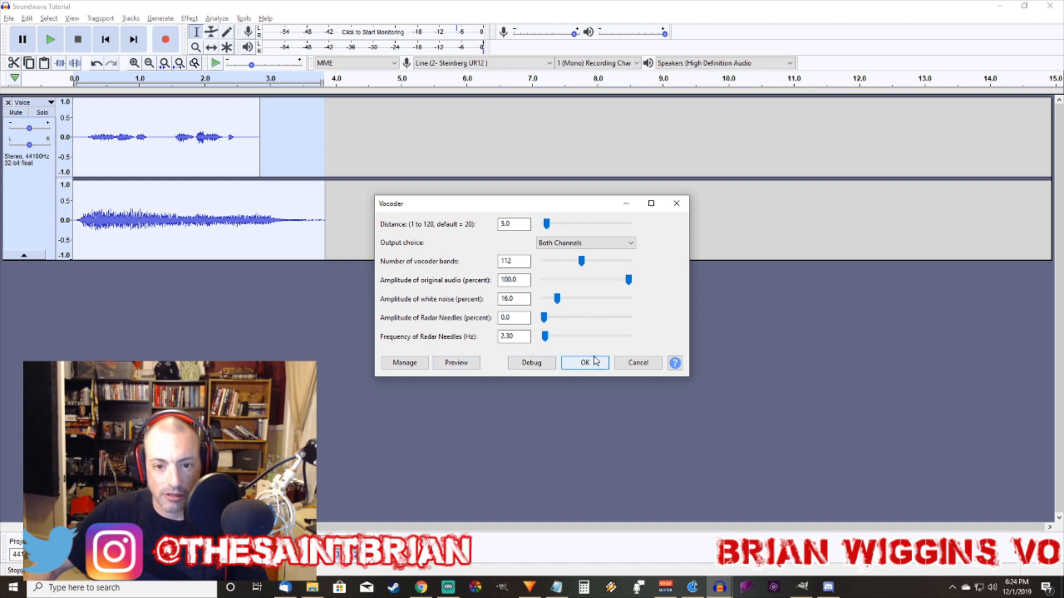
Preview the Vocoder with white noise amplitude at 0 percent, and set it to 2 percent for another preview
{"action": "left_click", "coordinate": [456, 363]}
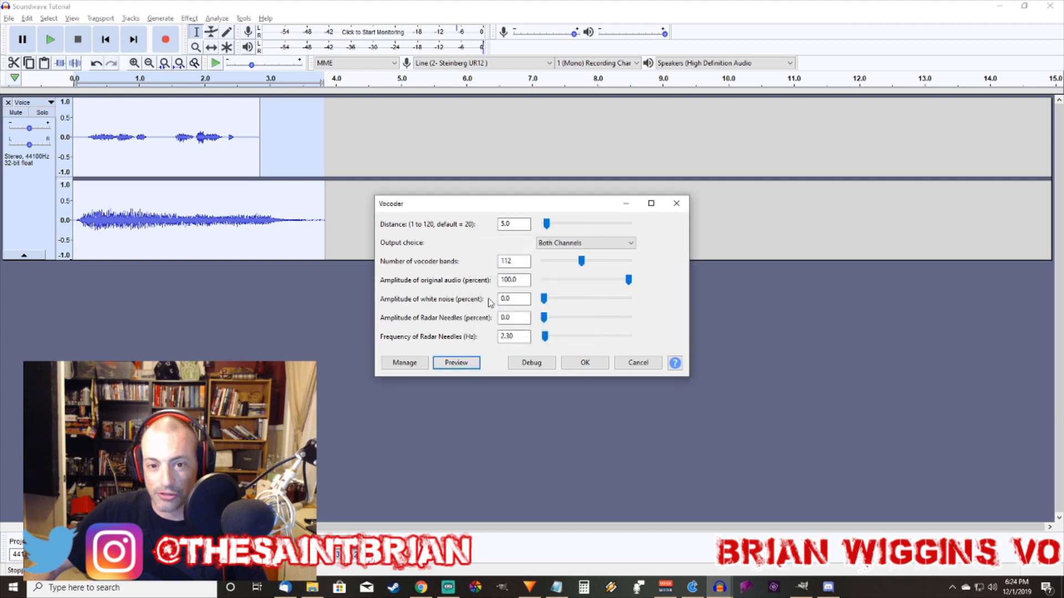
{"action": "left_click", "coordinate": [544, 299]}
{"action": "left_click", "coordinate": [457, 364]}
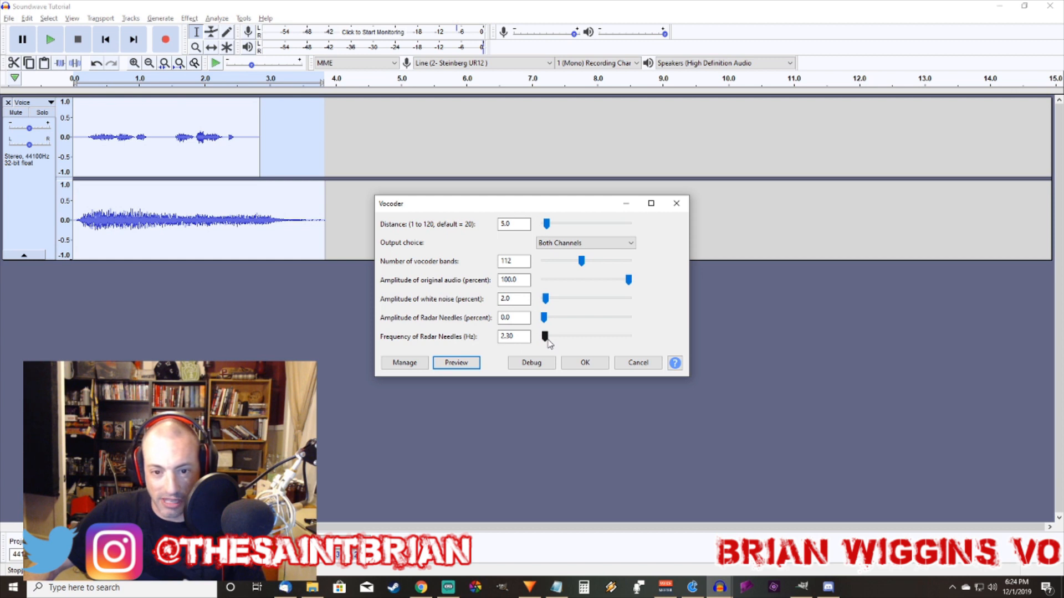
Try the Radar Needles amplitude at 2 percent in a preview, and return it to 0 percent
{"action": "left_click_drag", "start_coordinate": [545, 322], "coordinate": [547, 322]}
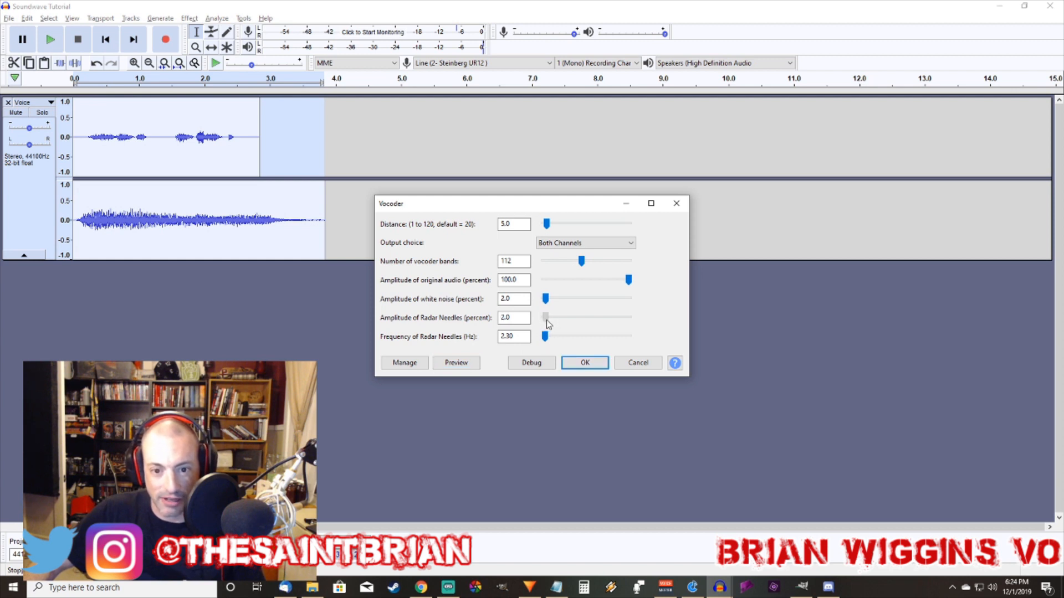
{"action": "left_click", "coordinate": [458, 363]}
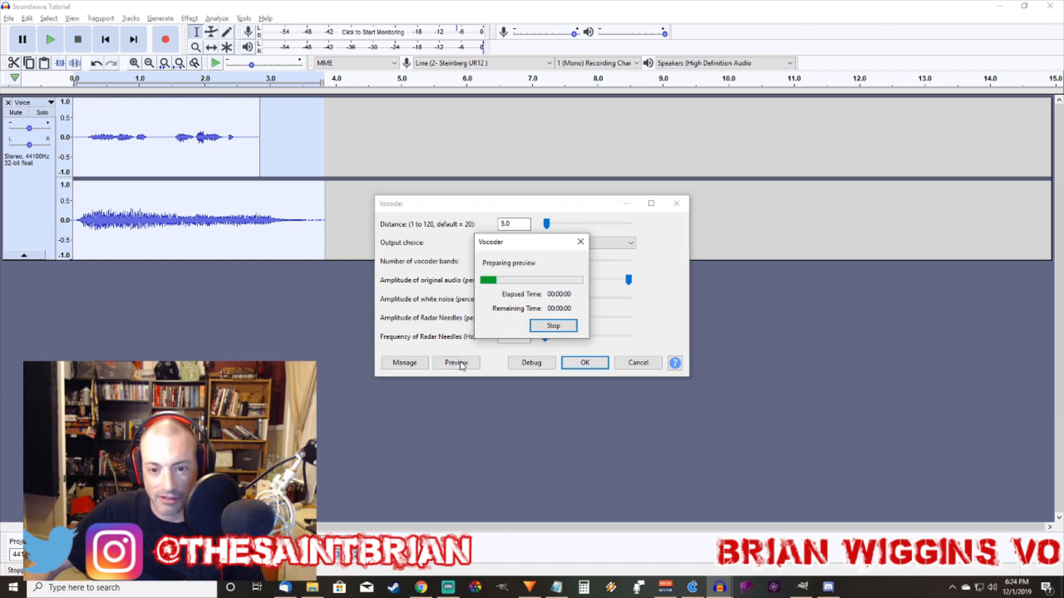
{"action": "left_click", "coordinate": [545, 330]}
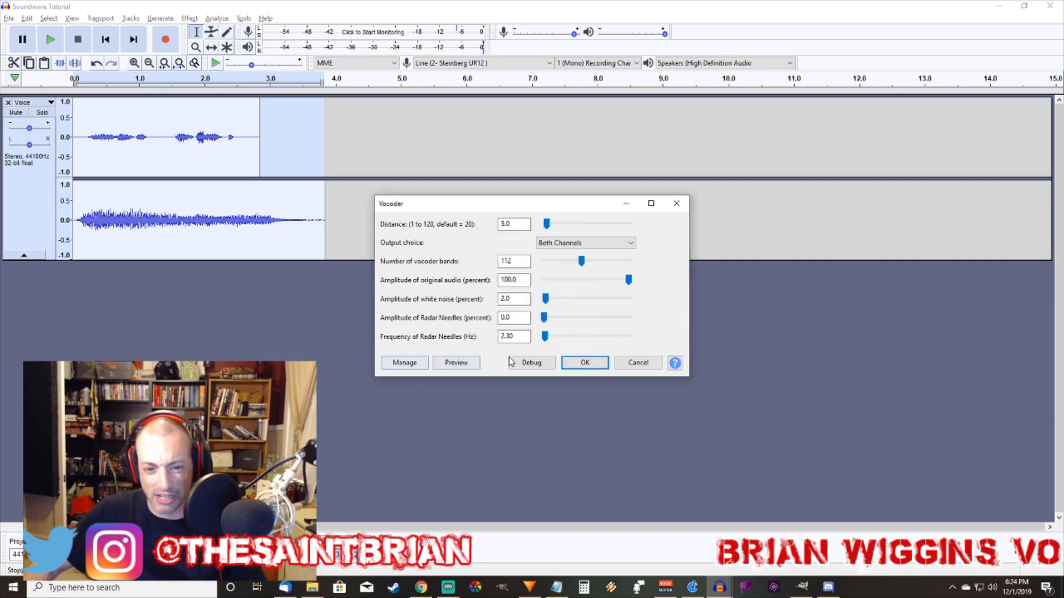
Preview with the Radar Needles frequency at 15.30 Hz, raise the vocoder bands to about 124, and apply the Vocoder
{"action": "left_click", "coordinate": [462, 364]}
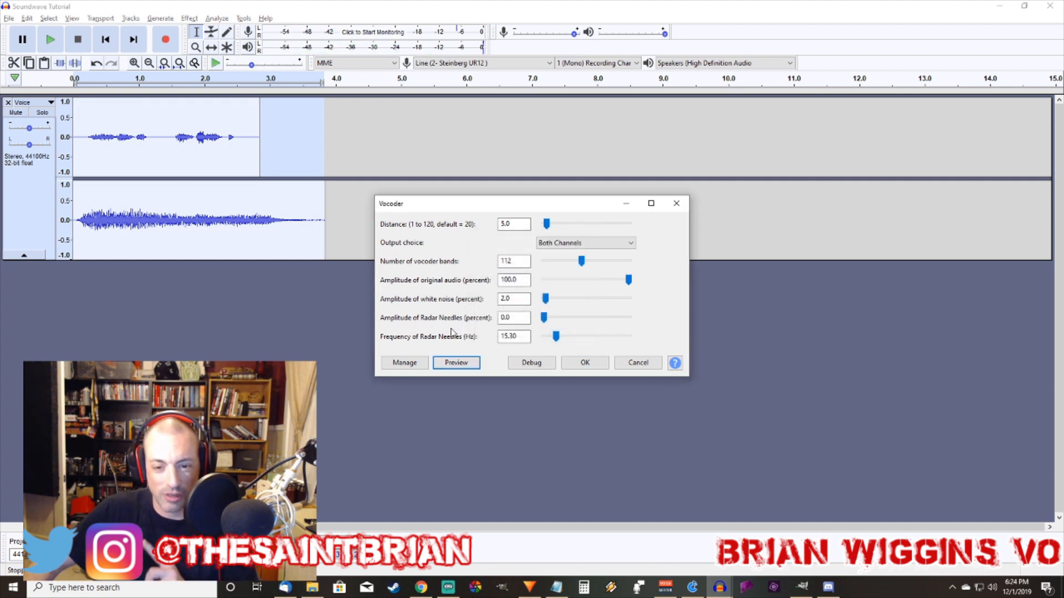
{"action": "left_click_drag", "start_coordinate": [583, 264], "coordinate": [587, 265]}
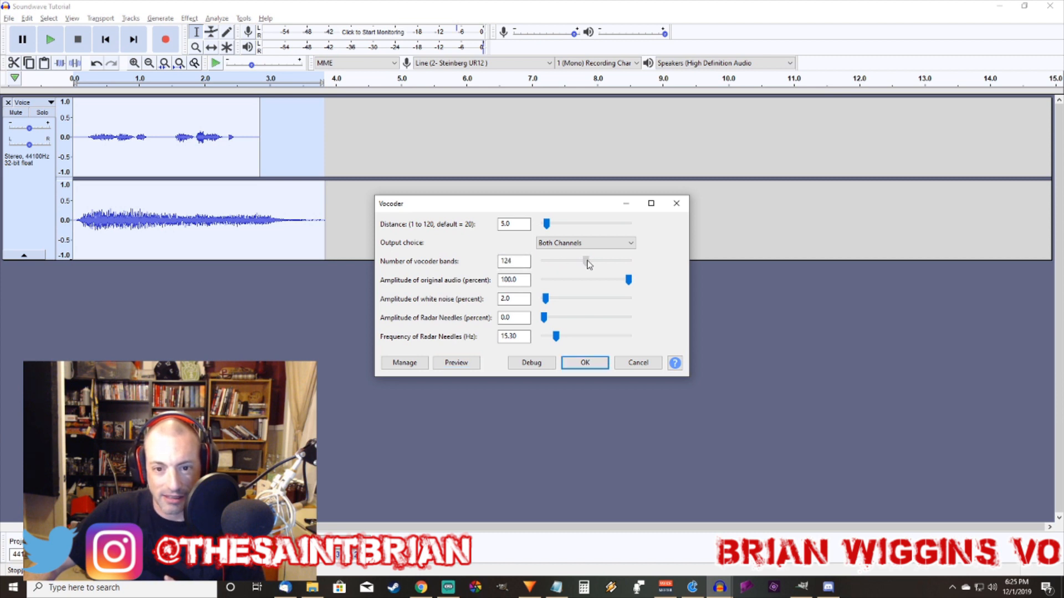
{"action": "left_click", "coordinate": [456, 363]}
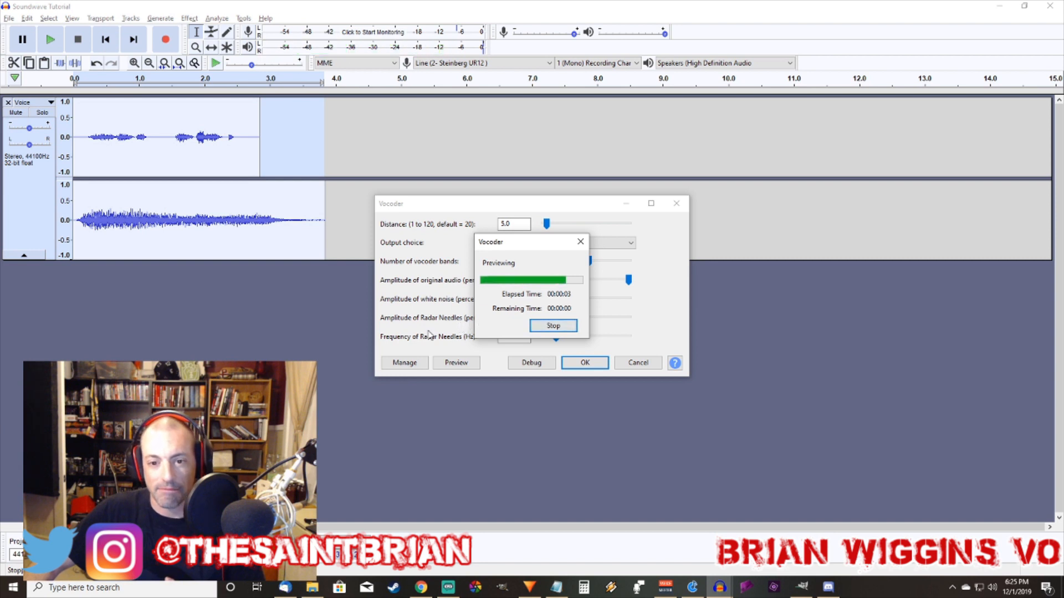
{"action": "left_click", "coordinate": [585, 363]}
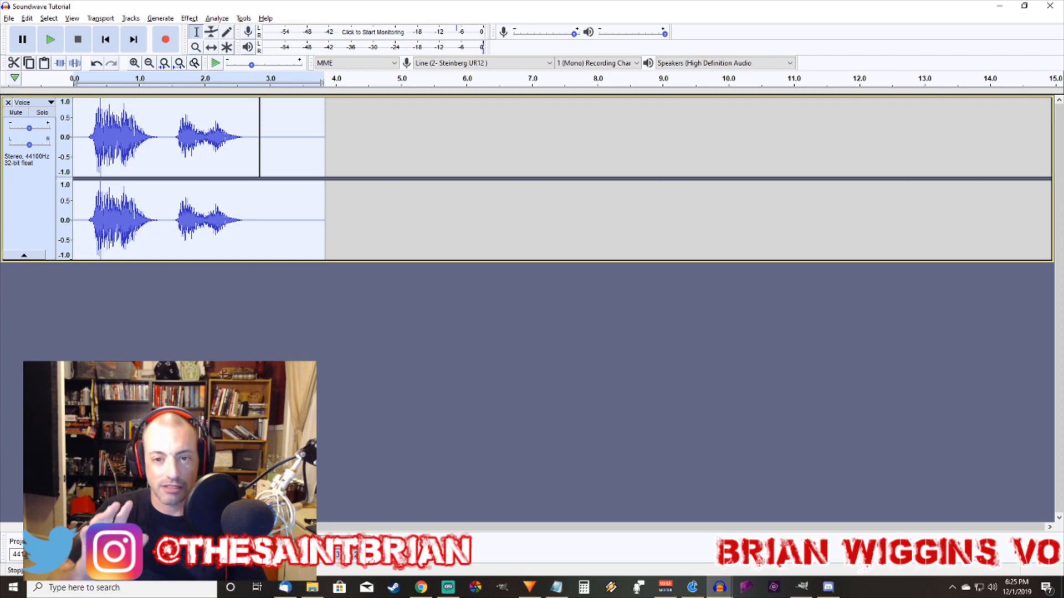
Play back the vocoded stereo track from near its start
{"action": "left_click", "coordinate": [82, 144]}
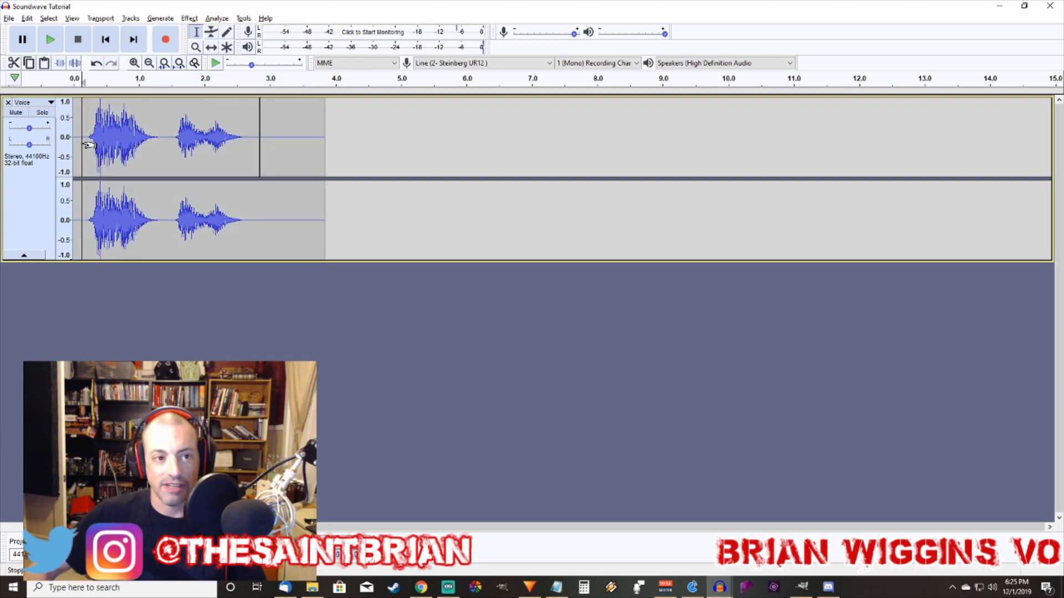
{"action": "key", "text": "space"}
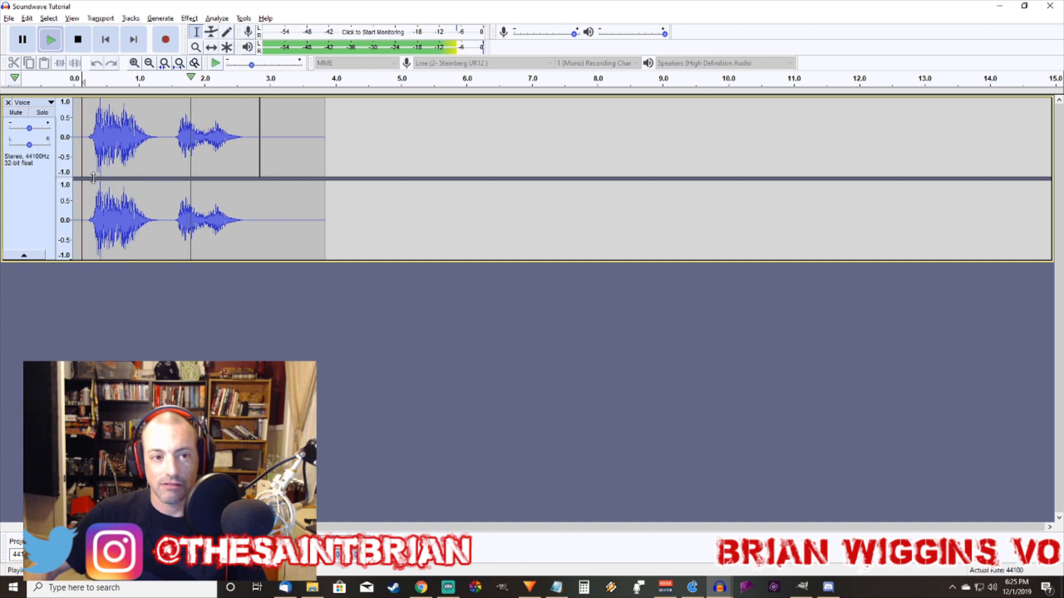